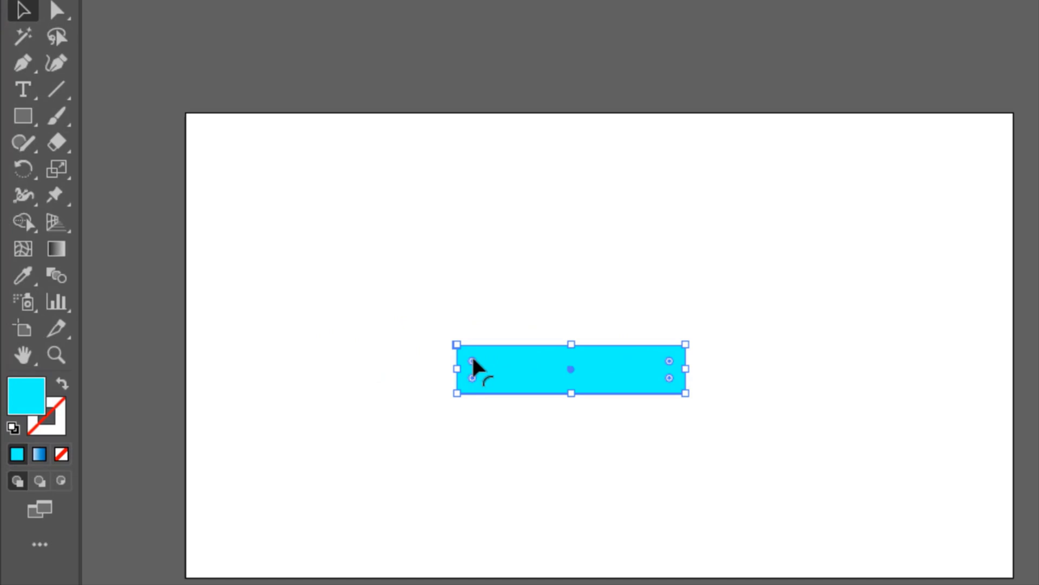
Step: Round the corners of the cyan rectangle fully to form a pill shape
{"action": "left_click_drag", "start_coordinate": [474, 363], "coordinate": [495, 369]}
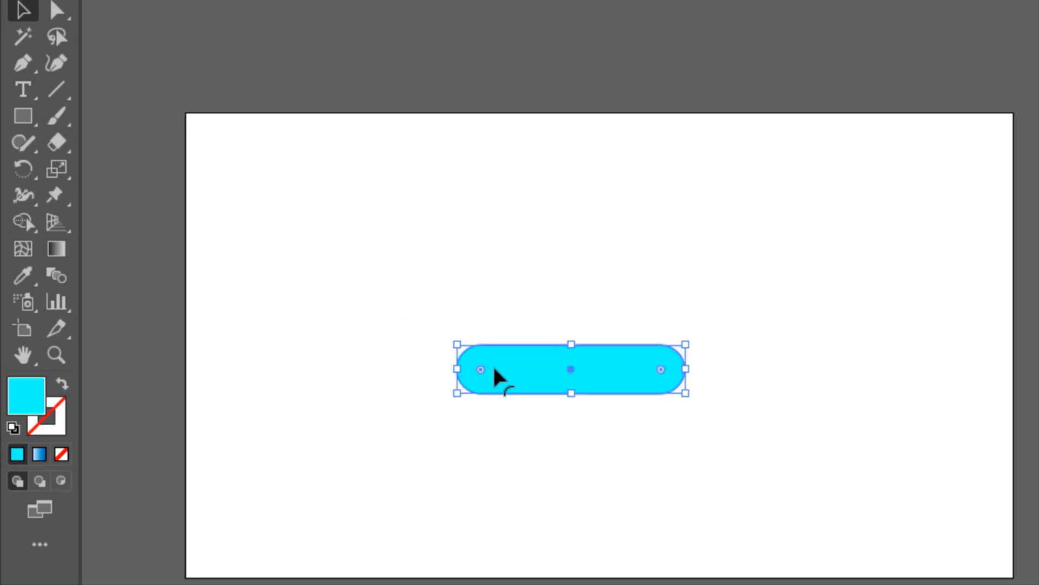
{"action": "left_click", "coordinate": [353, 238]}
Step: Draw a circle about 293 px in diameter and place it over the middle of the pill, with their bottom edges aligned
{"action": "key", "text": "l"}
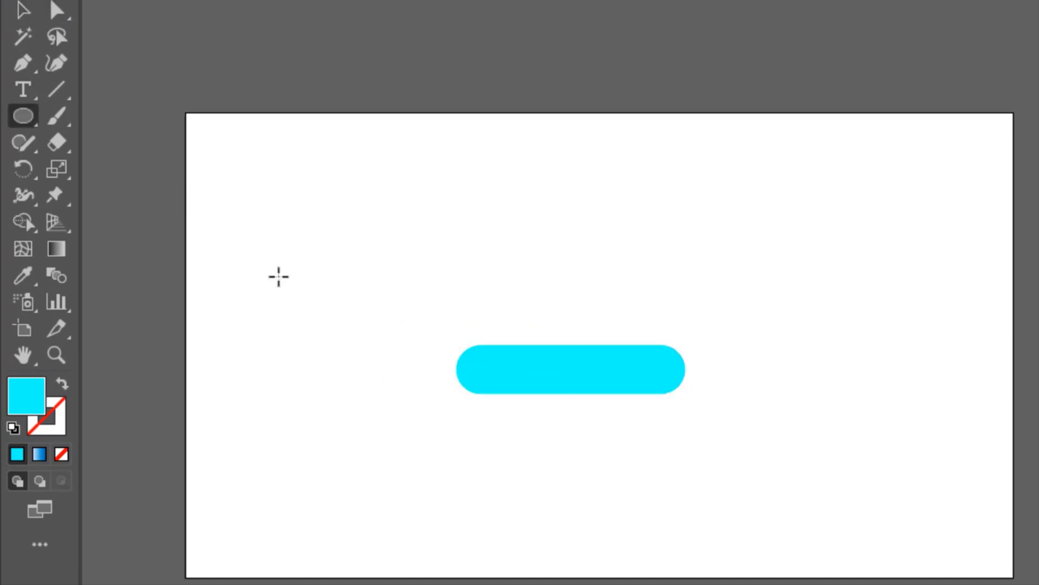
{"action": "left_click", "coordinate": [17, 109]}
{"action": "left_click", "coordinate": [99, 176]}
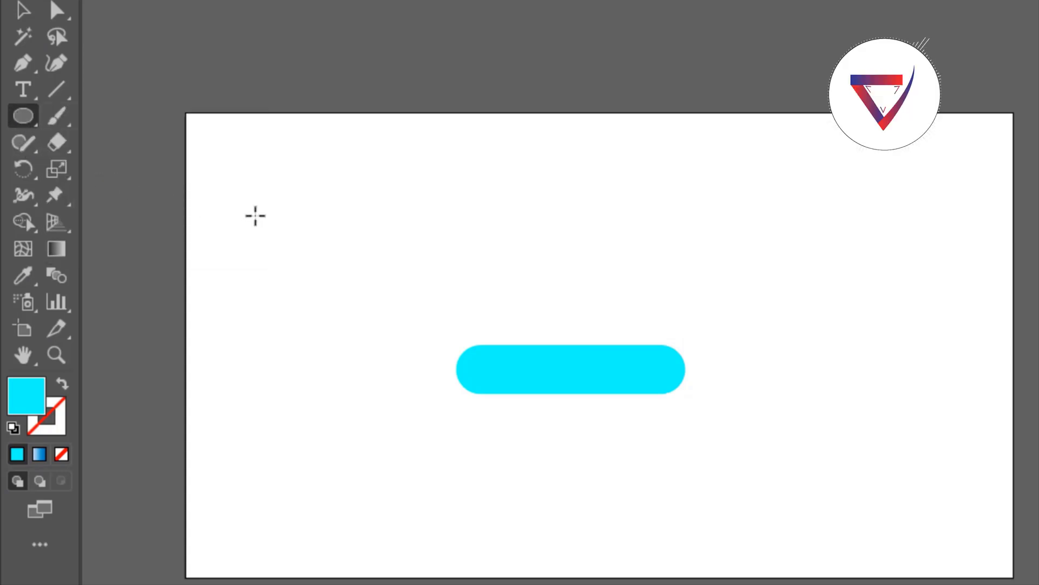
{"action": "left_click_drag", "start_coordinate": [313, 223], "coordinate": [439, 339]}
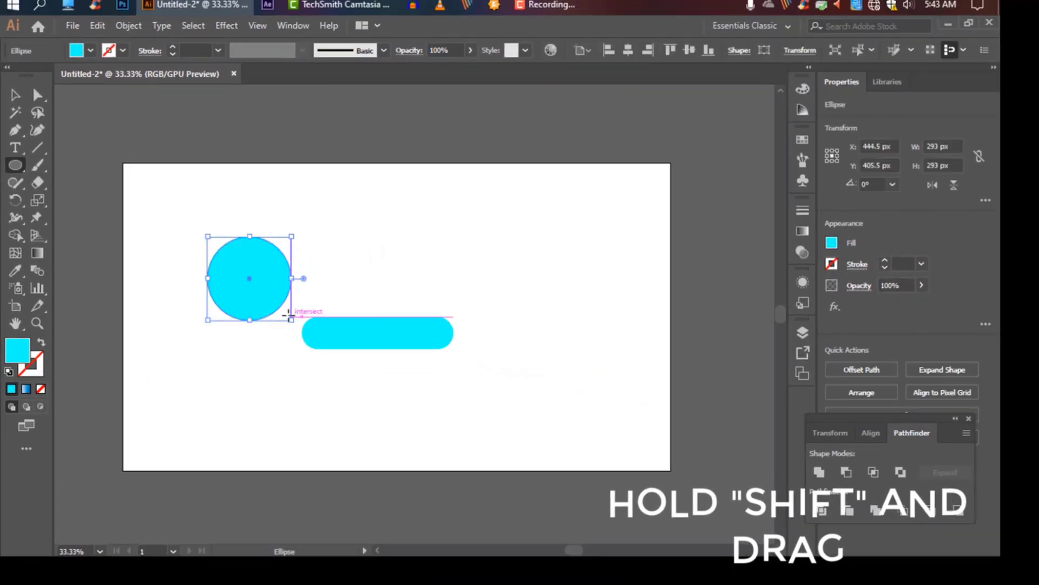
{"action": "key", "text": "v"}
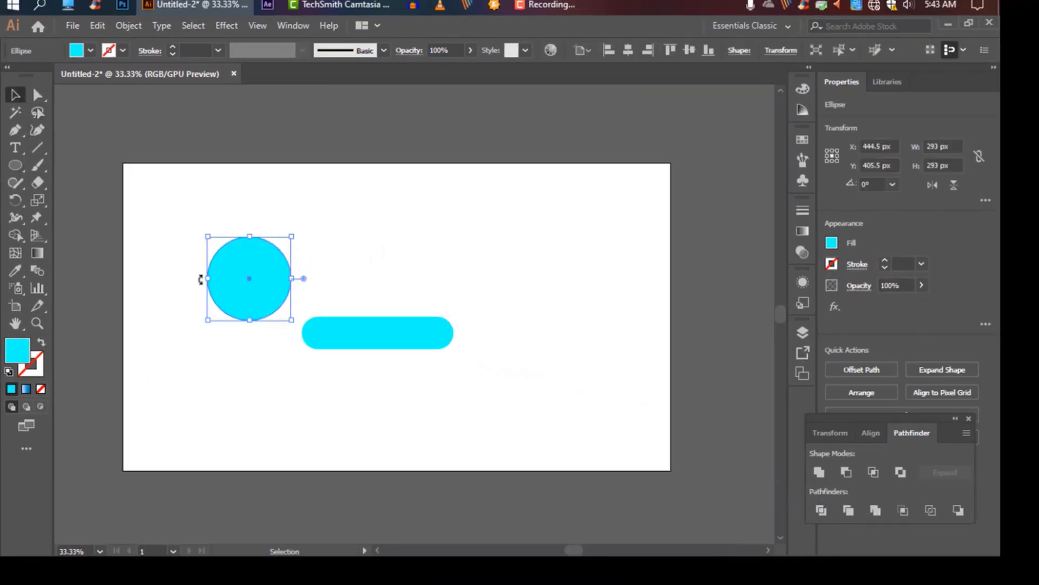
{"action": "left_click_drag", "start_coordinate": [248, 292], "coordinate": [360, 317]}
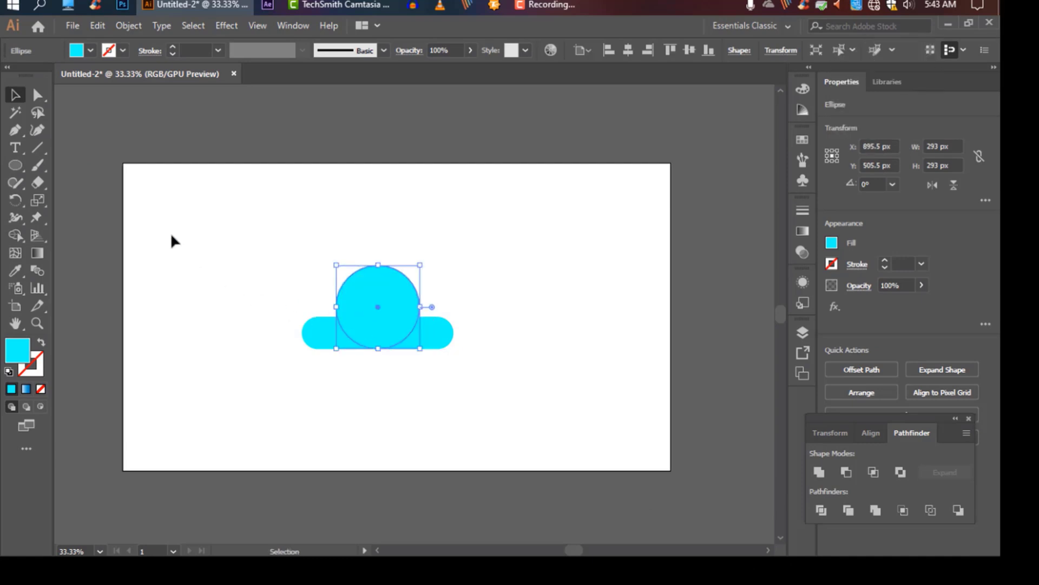
{"action": "left_click", "coordinate": [172, 238]}
Step: Add a smaller circle over the pill's left end, with its bottom edge aligned to the pill
{"action": "left_click", "coordinate": [24, 169]}
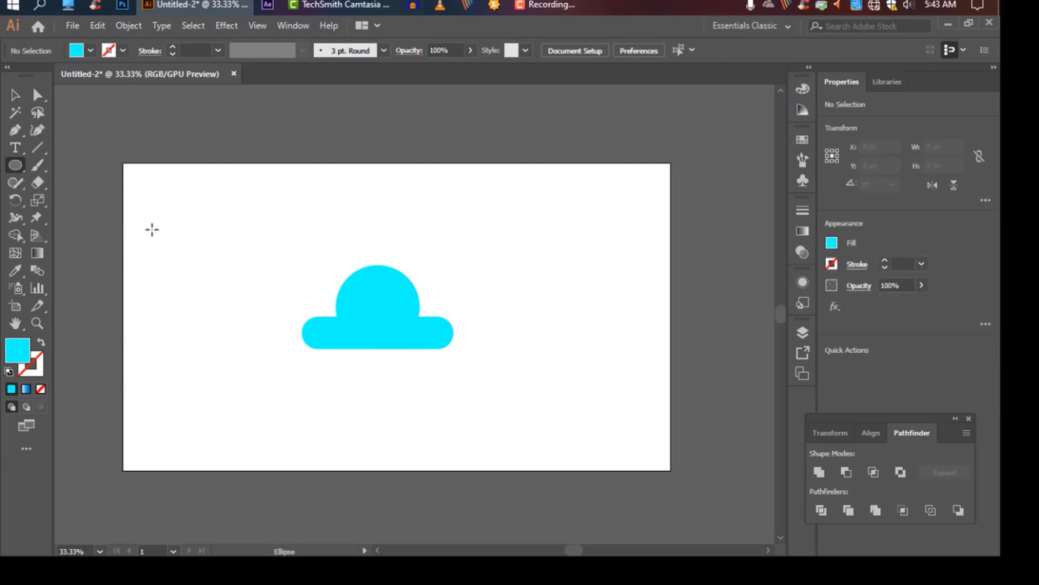
{"action": "left_click_drag", "start_coordinate": [157, 233], "coordinate": [319, 330]}
{"action": "key", "text": "v"}
{"action": "left_click", "coordinate": [208, 310]}
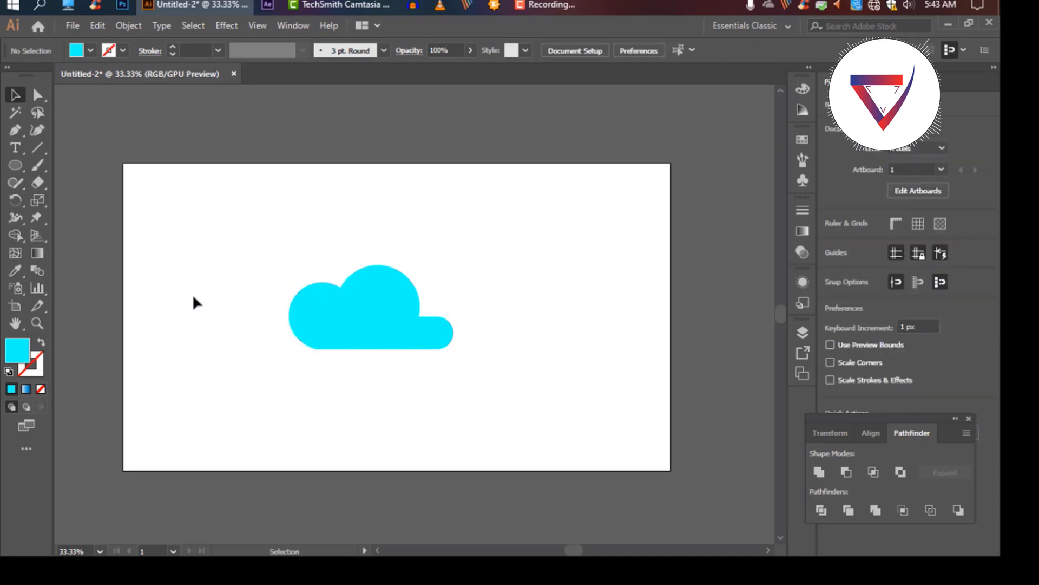
Step: Draw a circle about 240 px in diameter, delete the stray ellipse, and place the circle over the pill's right end
{"action": "left_click", "coordinate": [13, 167]}
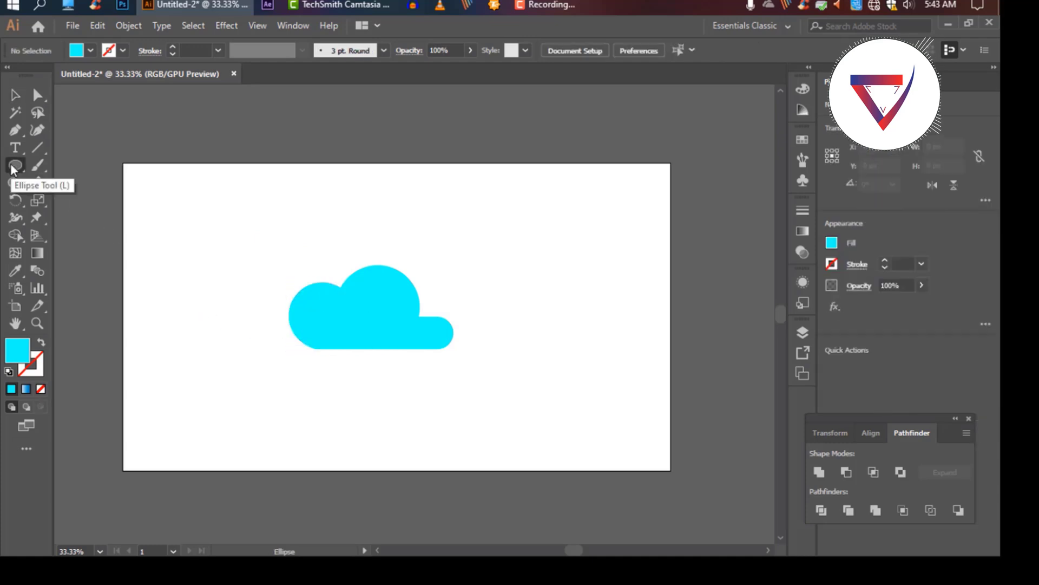
{"action": "left_click_drag", "start_coordinate": [536, 268], "coordinate": [517, 316]}
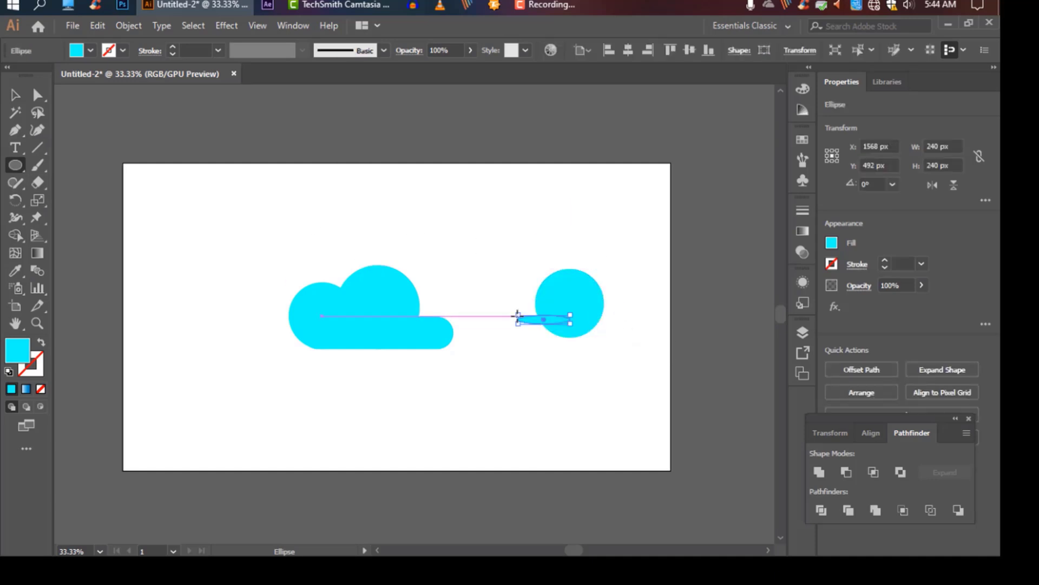
{"action": "key", "text": "Delete"}
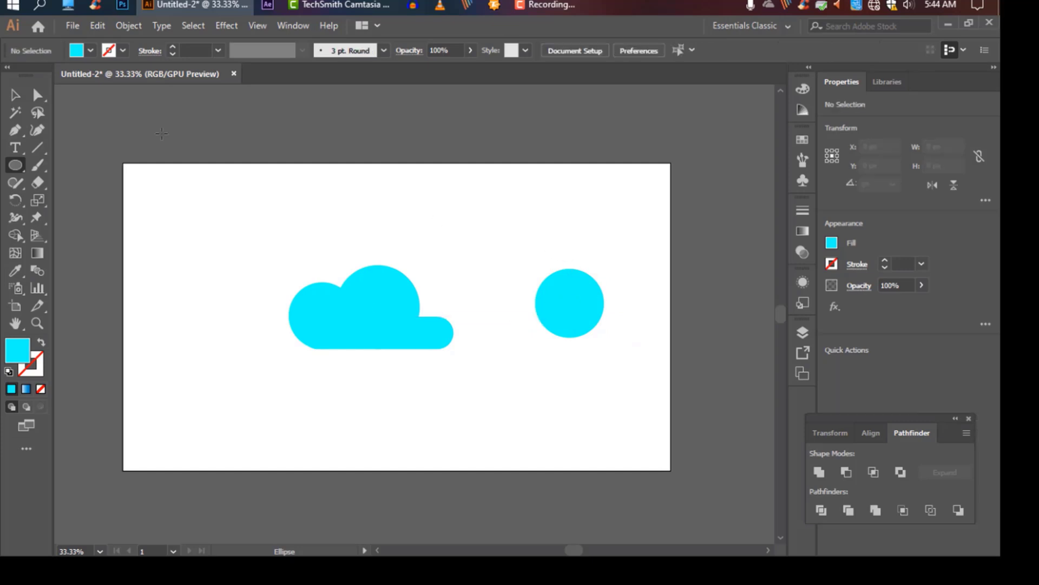
{"action": "left_click", "coordinate": [13, 96]}
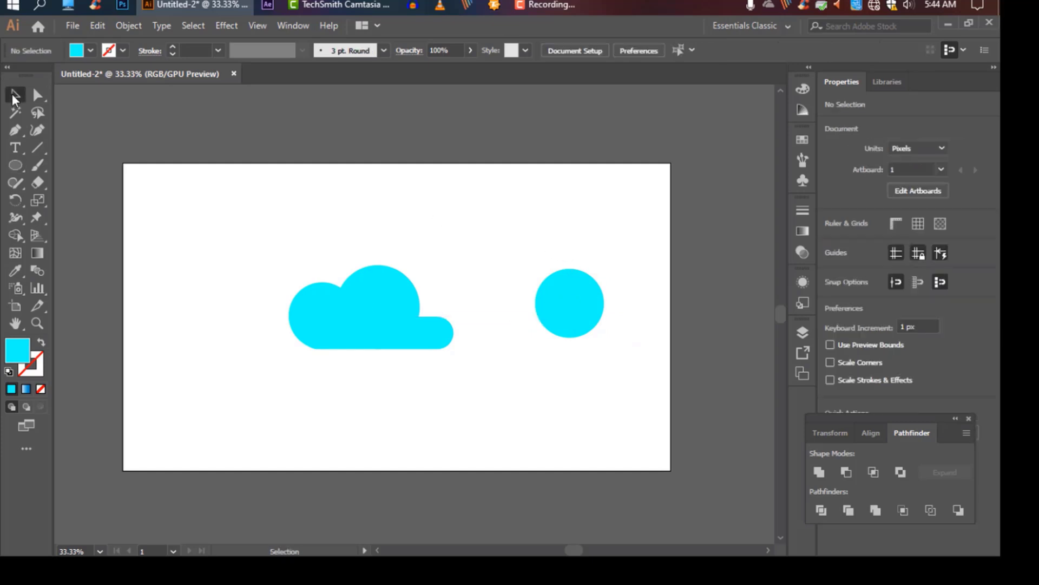
{"action": "left_click", "coordinate": [576, 326]}
{"action": "left_click_drag", "start_coordinate": [571, 315], "coordinate": [242, 359]}
Step: Group the three circles and the pill into one cloud
{"action": "left_click", "coordinate": [534, 299]}
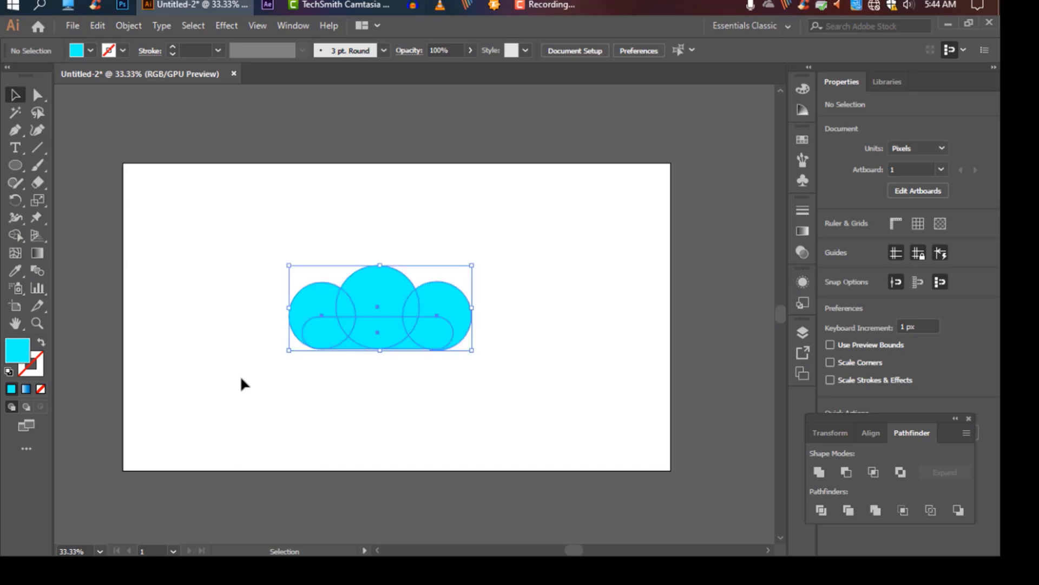
{"action": "right_click", "coordinate": [364, 310]}
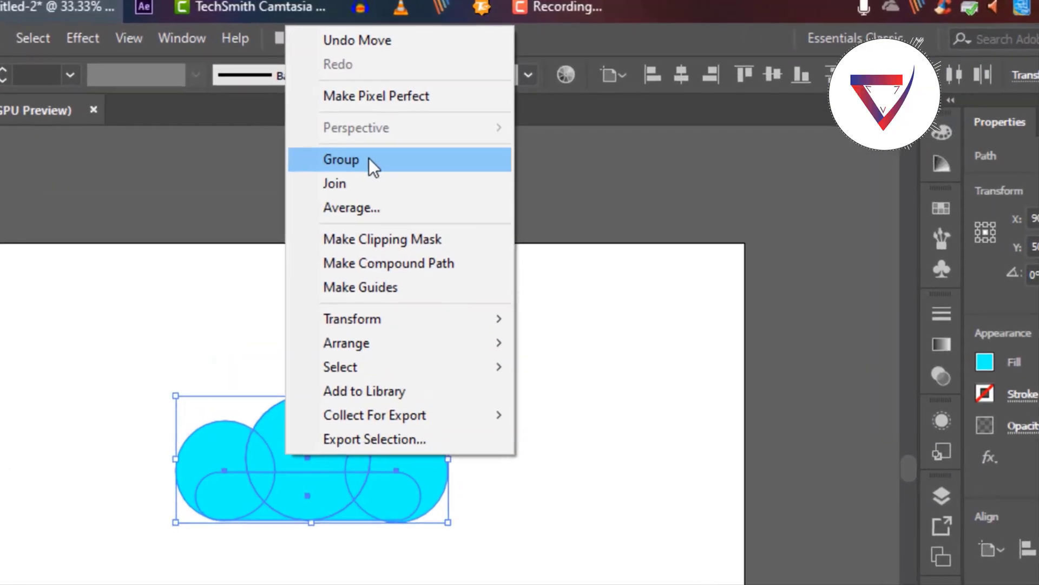
{"action": "left_click", "coordinate": [364, 162]}
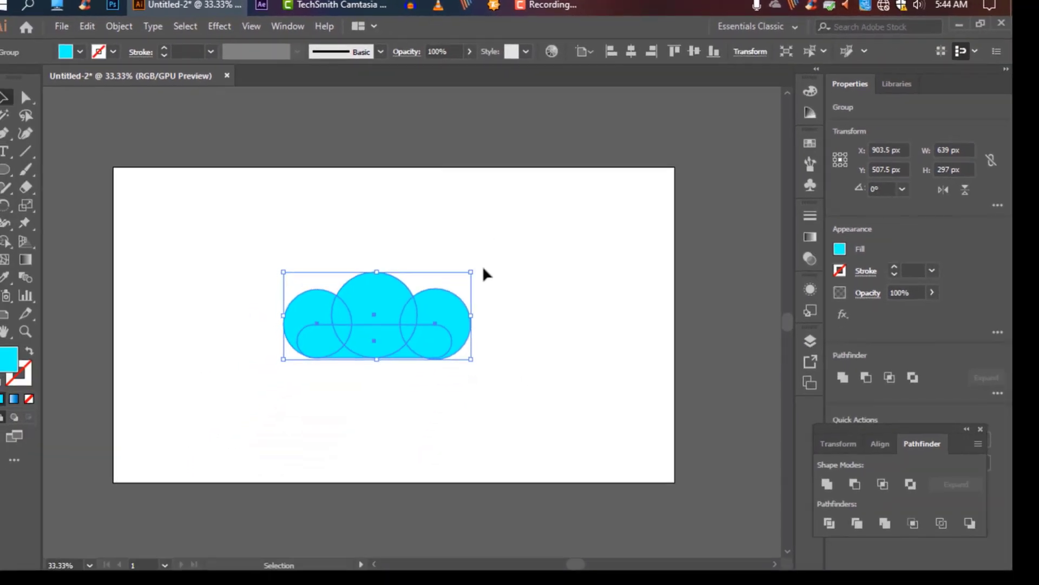
Step: Enlarge the cloud group proportionally to about 866 px wide and place a duplicate of it beside the original
{"action": "left_click_drag", "start_coordinate": [471, 271], "coordinate": [537, 242]}
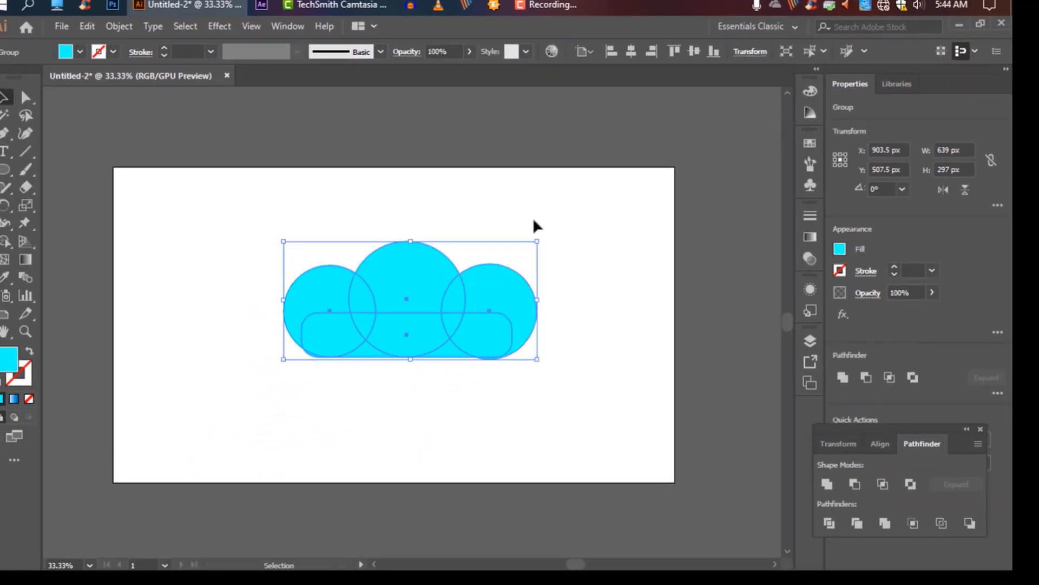
{"action": "left_click_drag", "start_coordinate": [429, 298], "coordinate": [566, 328]}
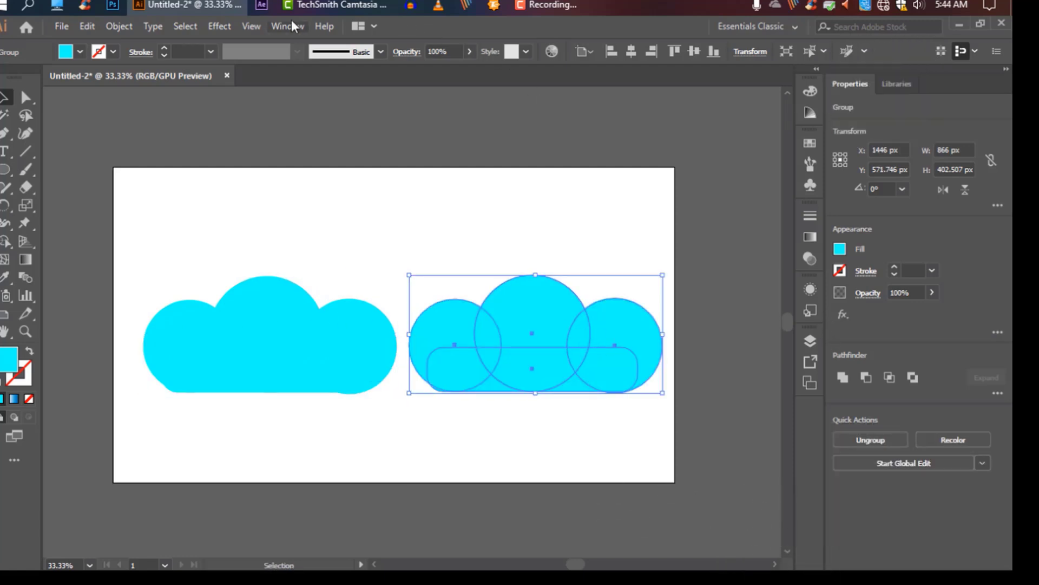
Step: Unite the shapes of the right-hand cloud into a single path with Pathfinder
{"action": "left_click", "coordinate": [293, 26]}
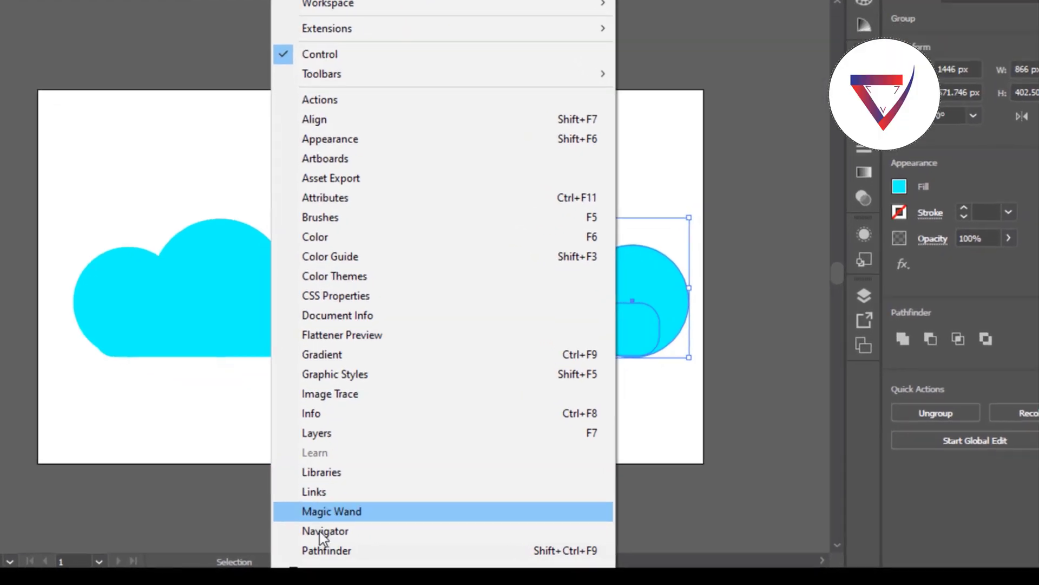
{"action": "left_click", "coordinate": [326, 550]}
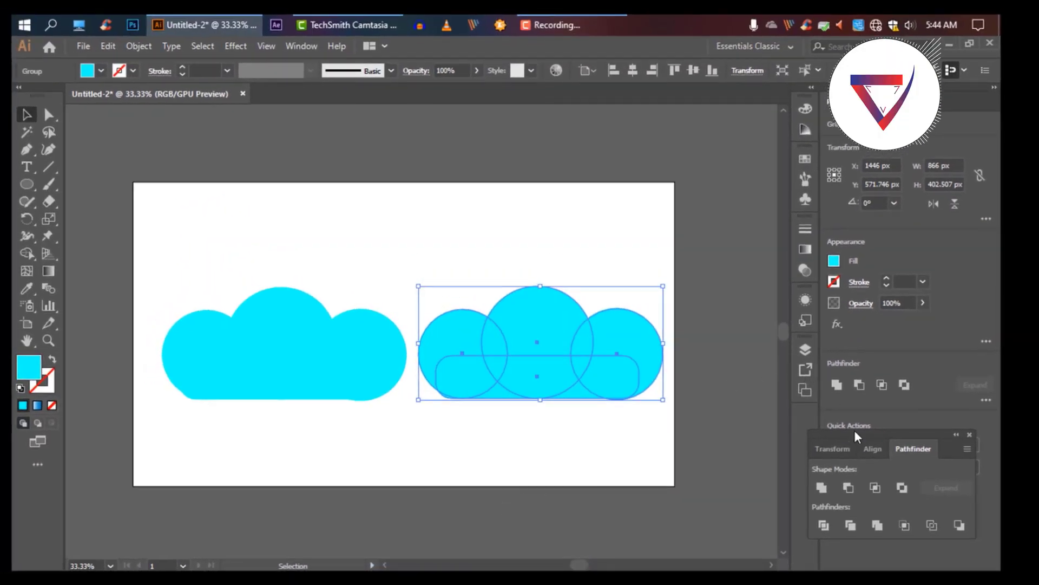
{"action": "left_click_drag", "start_coordinate": [855, 431], "coordinate": [688, 114]}
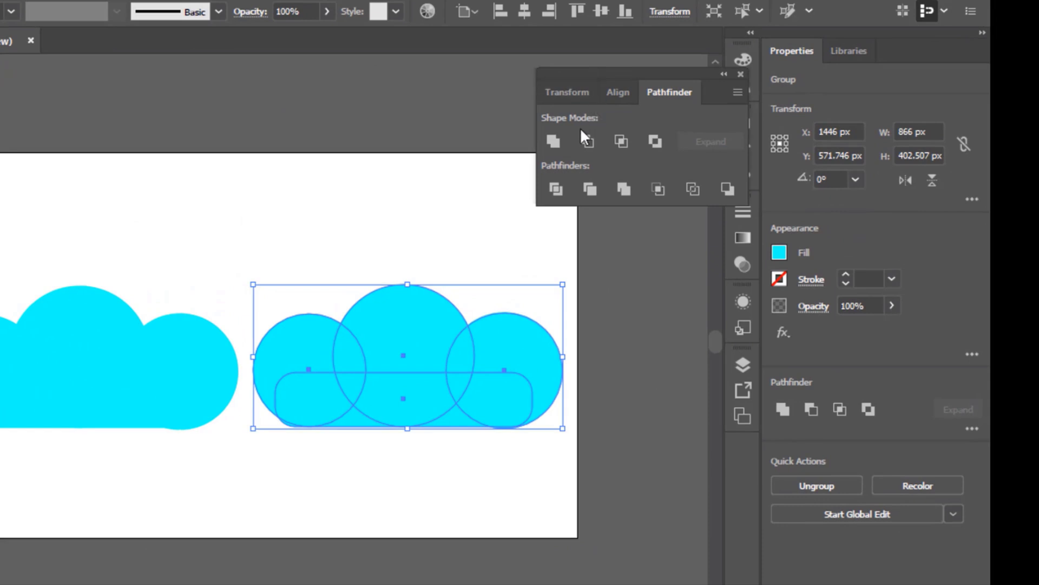
{"action": "left_click", "coordinate": [552, 142]}
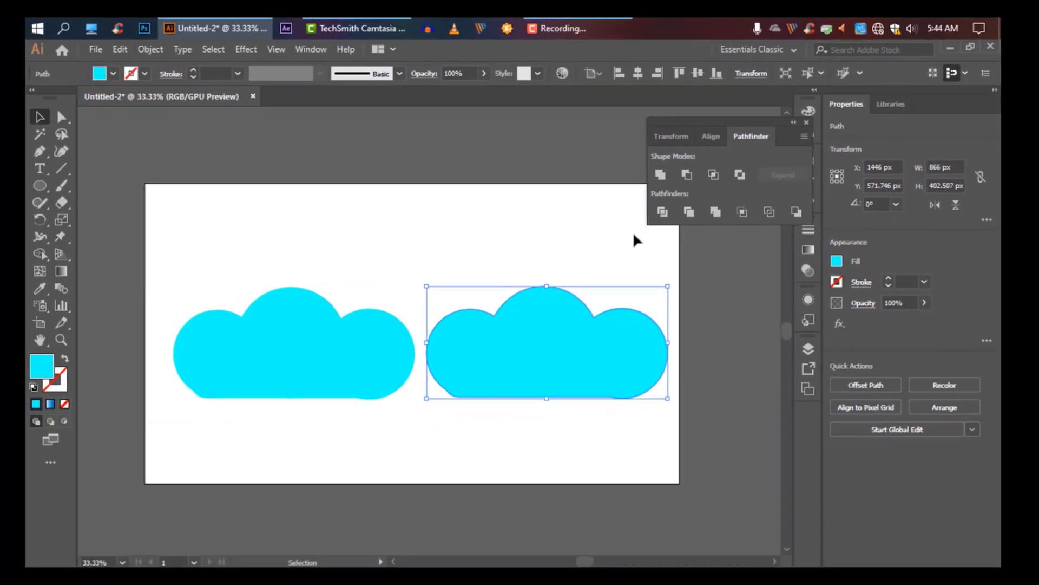
{"action": "left_click", "coordinate": [807, 123]}
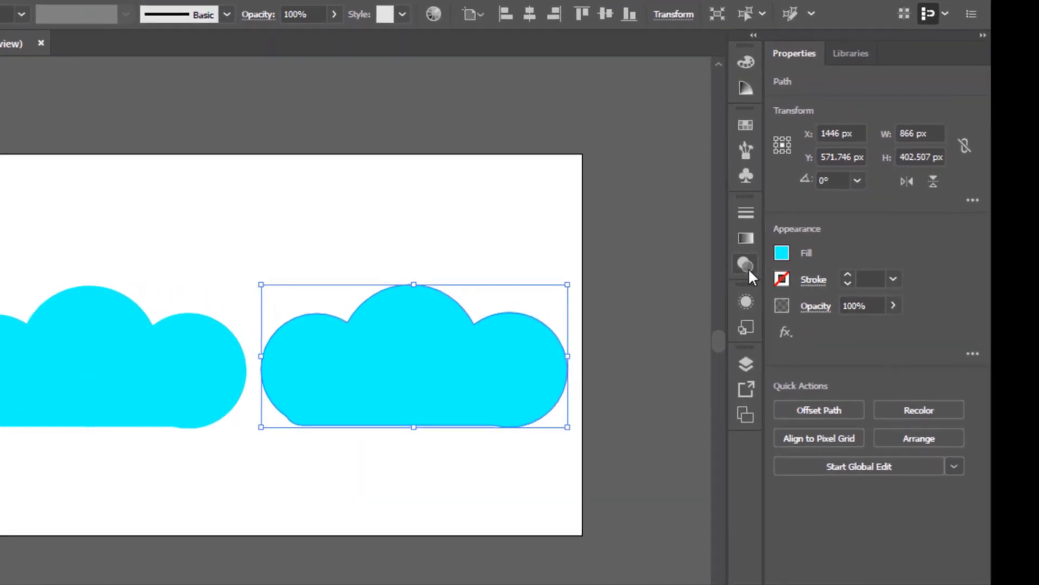
Step: Reduce the united cloud's opacity to 38%
{"action": "left_click", "coordinate": [808, 270]}
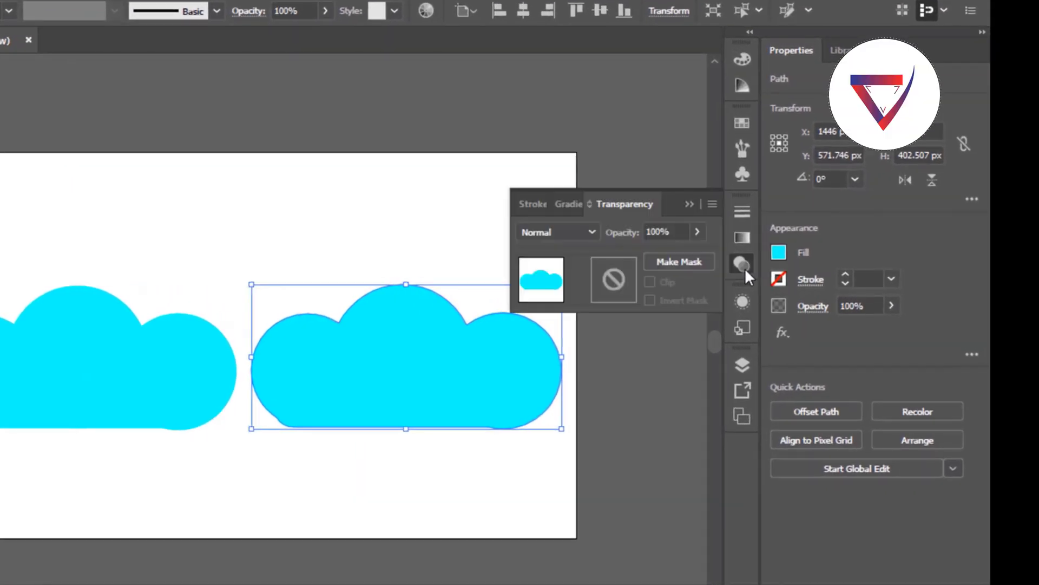
{"action": "left_click", "coordinate": [698, 232]}
{"action": "left_click_drag", "start_coordinate": [693, 253], "coordinate": [651, 251]}
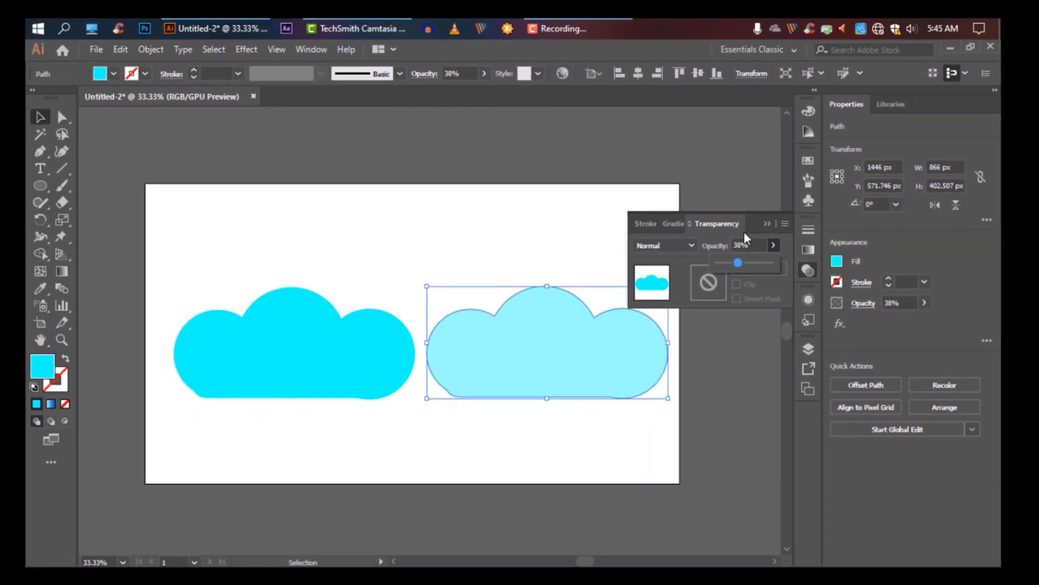
{"action": "left_click", "coordinate": [745, 233]}
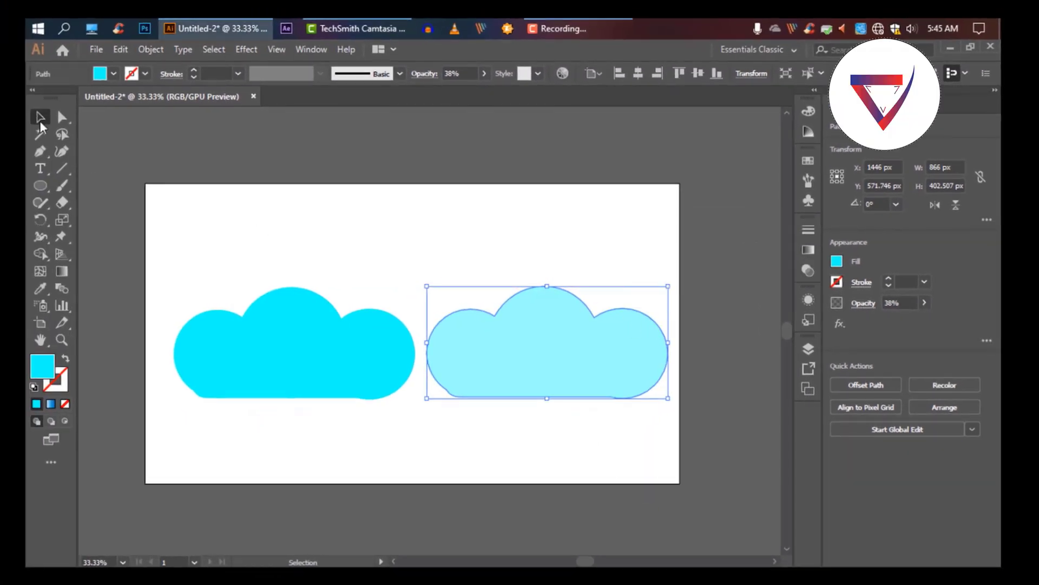
Step: Move the translucent cloud behind the solid one, offset slightly down and to the right as a shadow
{"action": "left_click_drag", "start_coordinate": [501, 346], "coordinate": [265, 354]}
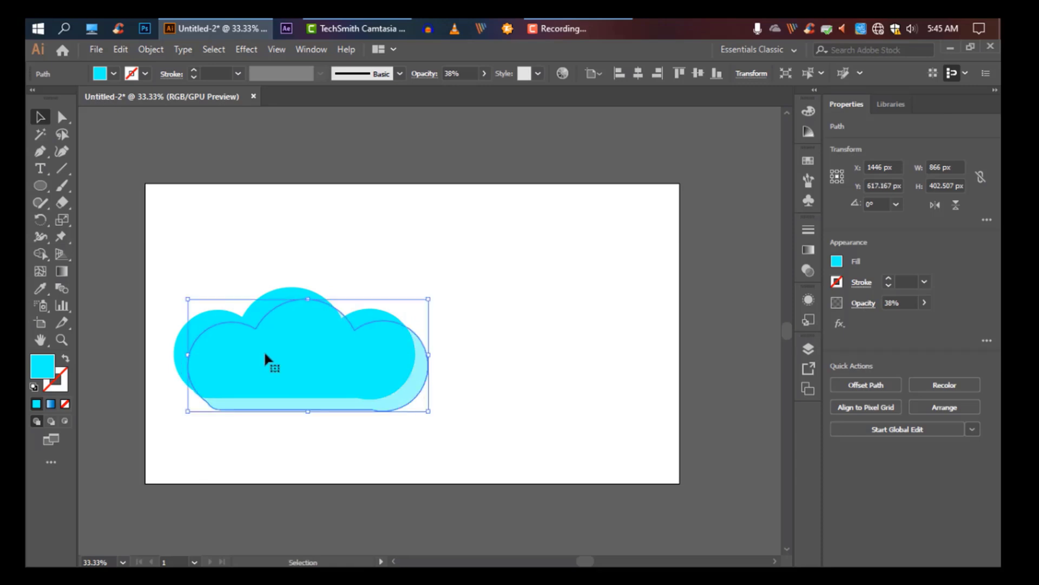
{"action": "left_click", "coordinate": [497, 292]}
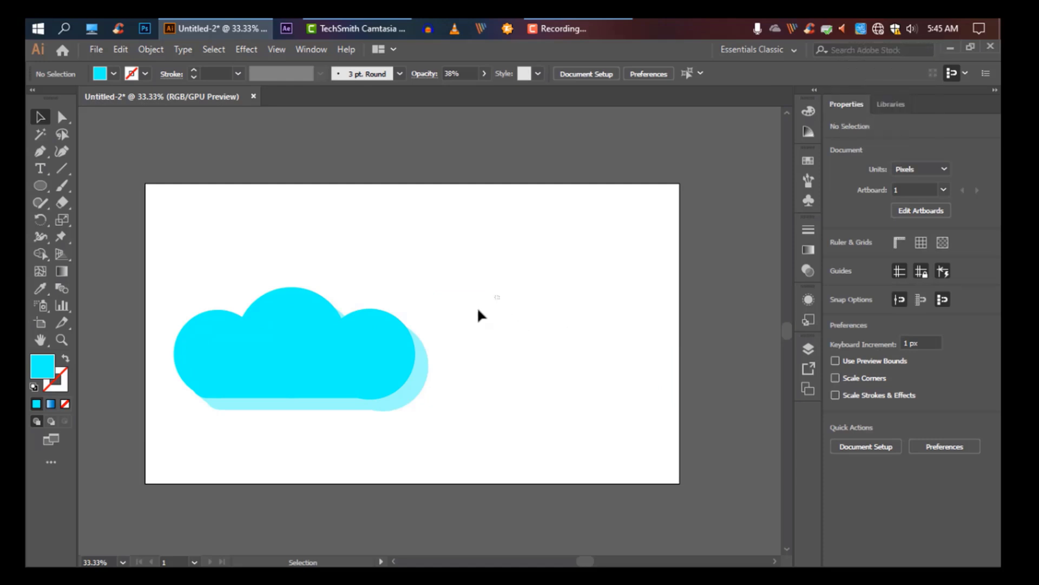
Step: Group the solid cloud with its translucent shadow
{"action": "left_click_drag", "start_coordinate": [499, 295], "coordinate": [187, 464]}
{"action": "right_click", "coordinate": [268, 384]}
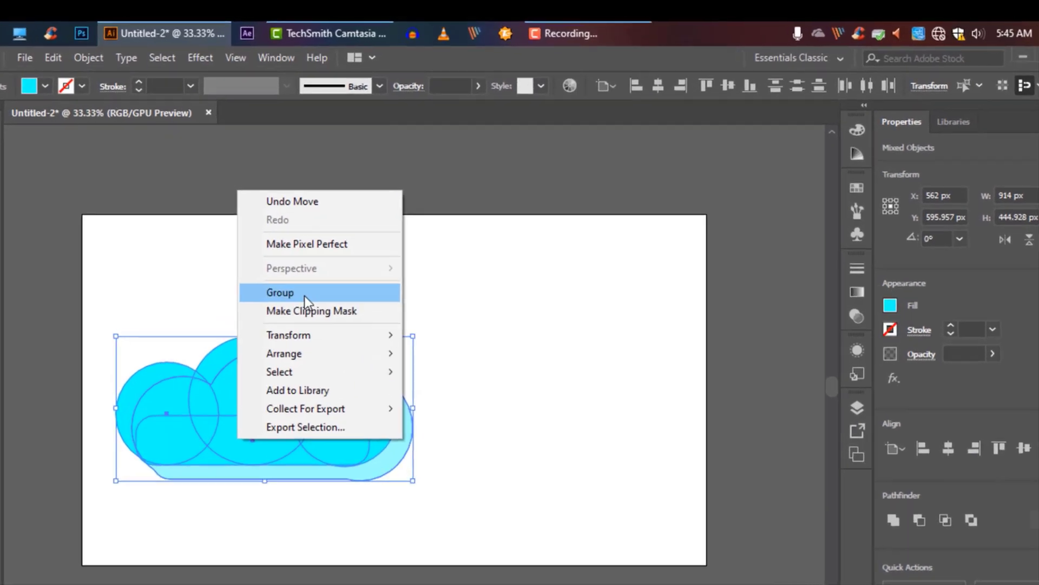
{"action": "left_click", "coordinate": [304, 296]}
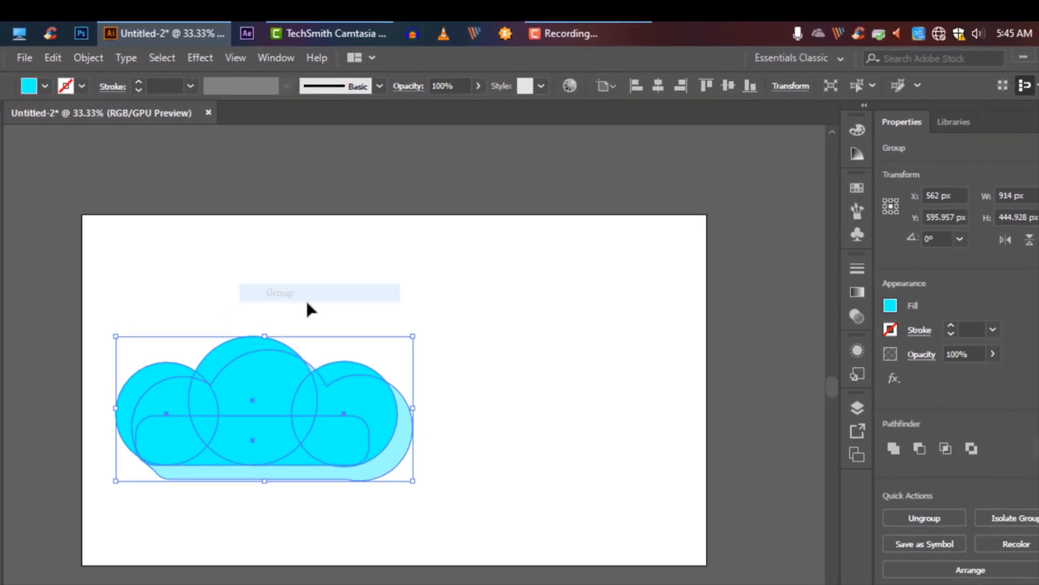
Step: Move the grouped cloud to roughly the centre of the artboard
{"action": "left_click_drag", "start_coordinate": [277, 409], "coordinate": [450, 403]}
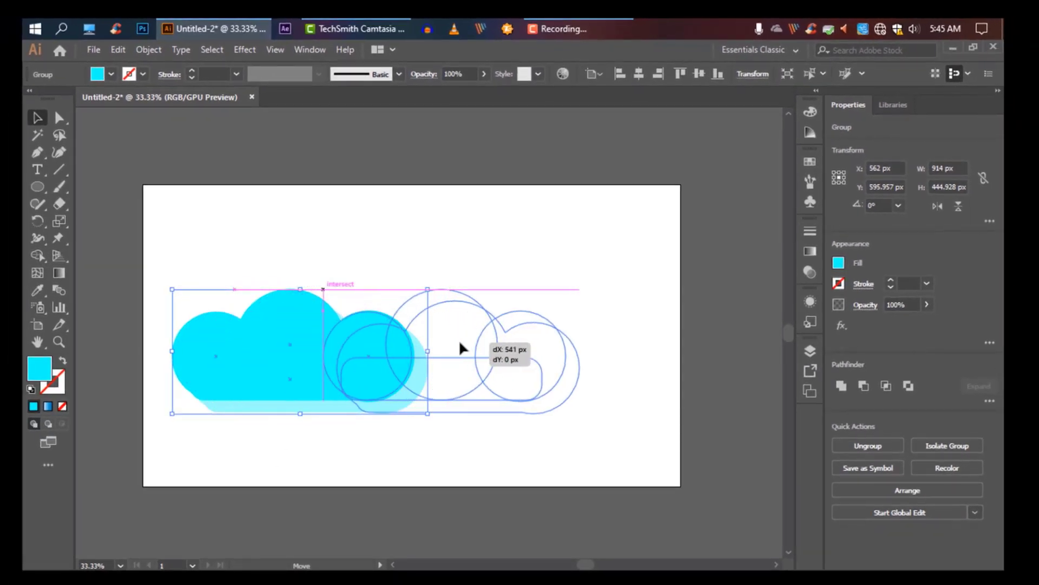
{"action": "left_click_drag", "start_coordinate": [462, 348], "coordinate": [449, 340]}
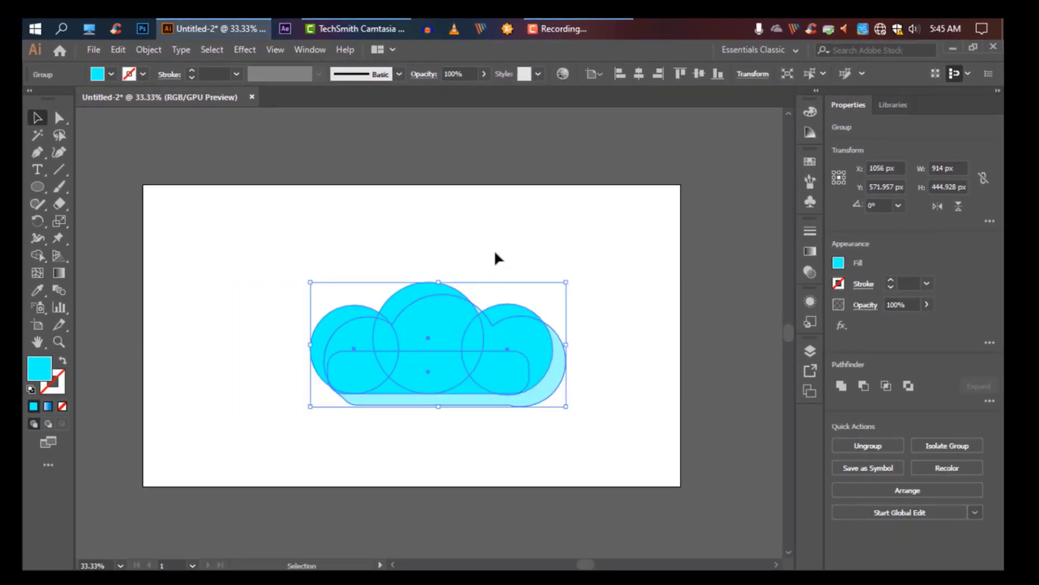
{"action": "left_click", "coordinate": [571, 240]}
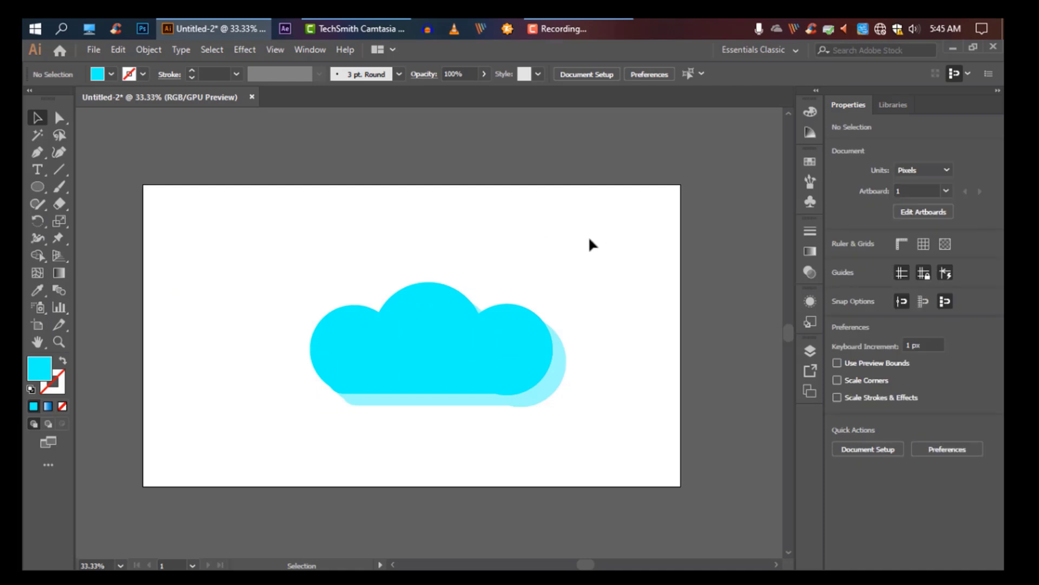
{"action": "left_click", "coordinate": [385, 406]}
{"action": "left_click_drag", "start_coordinate": [427, 365], "coordinate": [401, 359]}
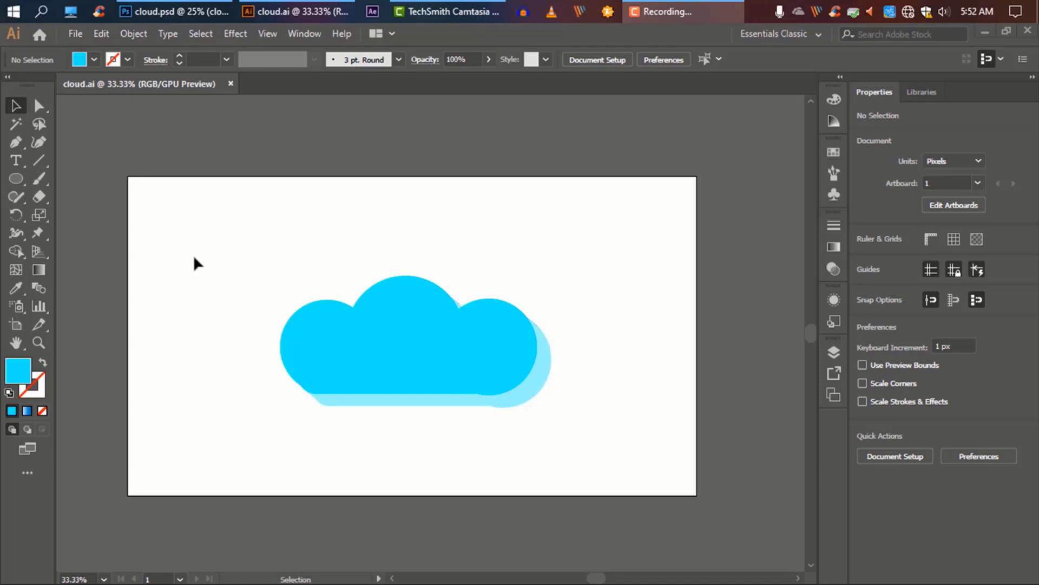
Step: Draw a 1920 × 1080 px rectangle that covers the whole artboard
{"action": "left_click_drag", "start_coordinate": [16, 179], "coordinate": [60, 184]}
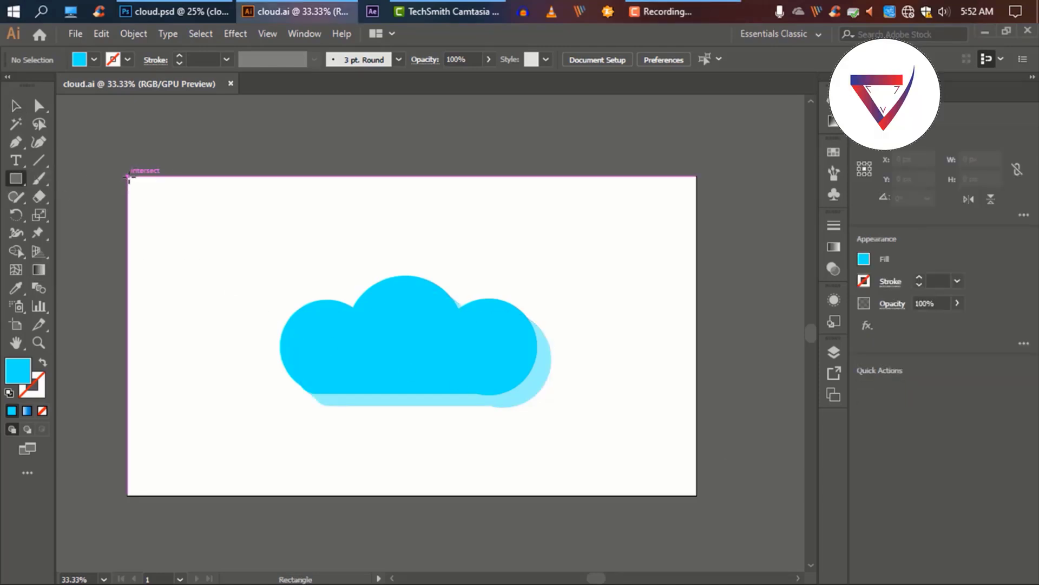
{"action": "left_click_drag", "start_coordinate": [128, 177], "coordinate": [697, 495]}
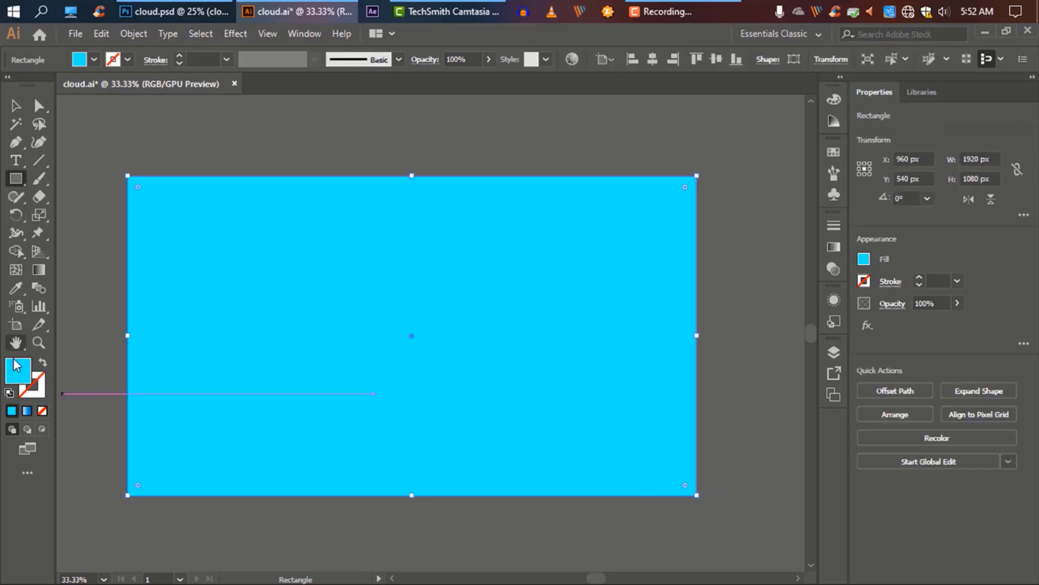
Step: Change the background rectangle's fill to a slightly softer sky blue
{"action": "double_click", "coordinate": [23, 373]}
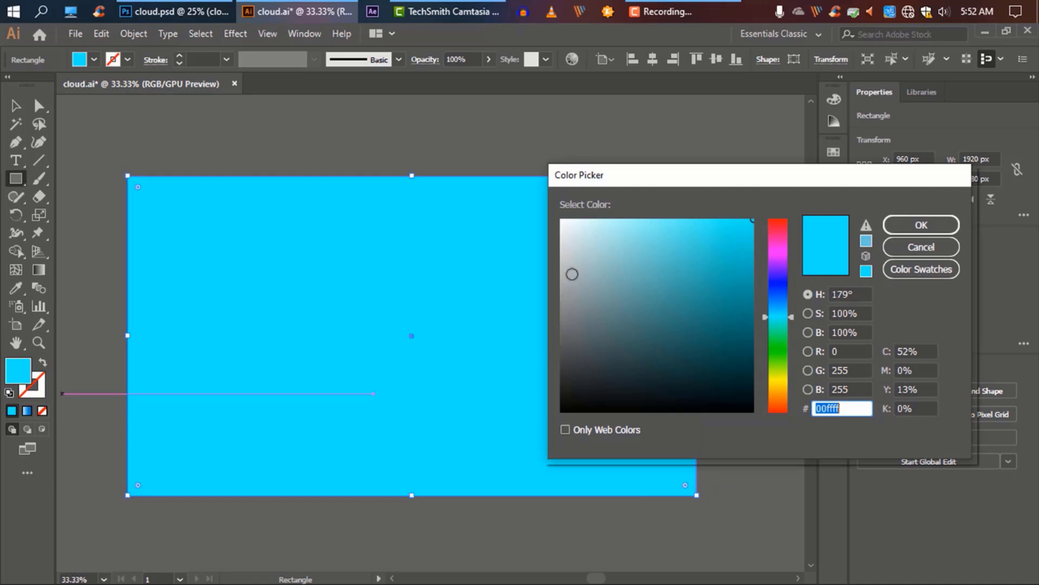
{"action": "left_click_drag", "start_coordinate": [573, 274], "coordinate": [704, 227]}
{"action": "left_click", "coordinate": [956, 229]}
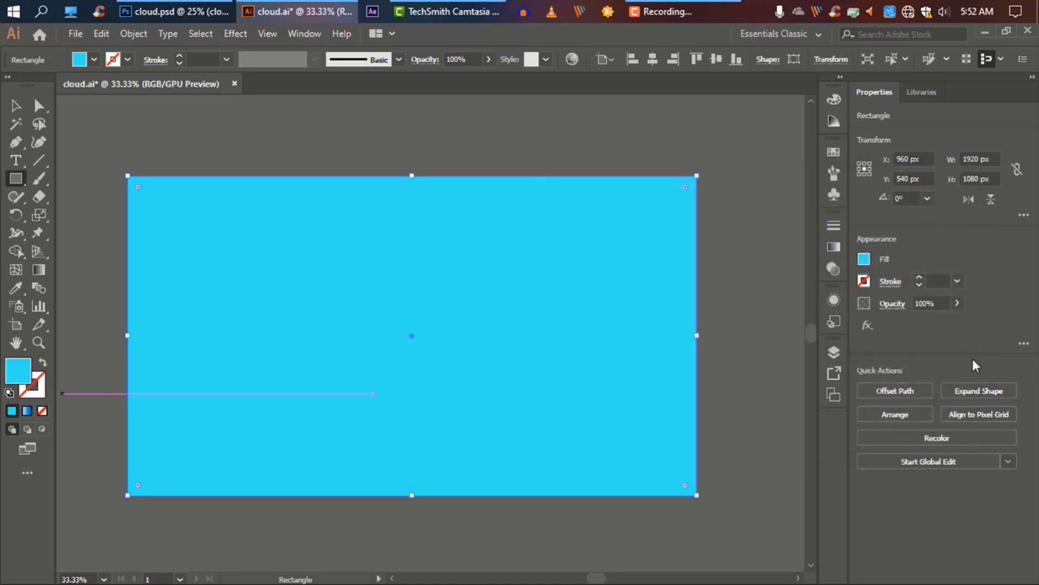
Step: Send the blue background rectangle backward so that it sits behind the cloud group
{"action": "left_click", "coordinate": [16, 106]}
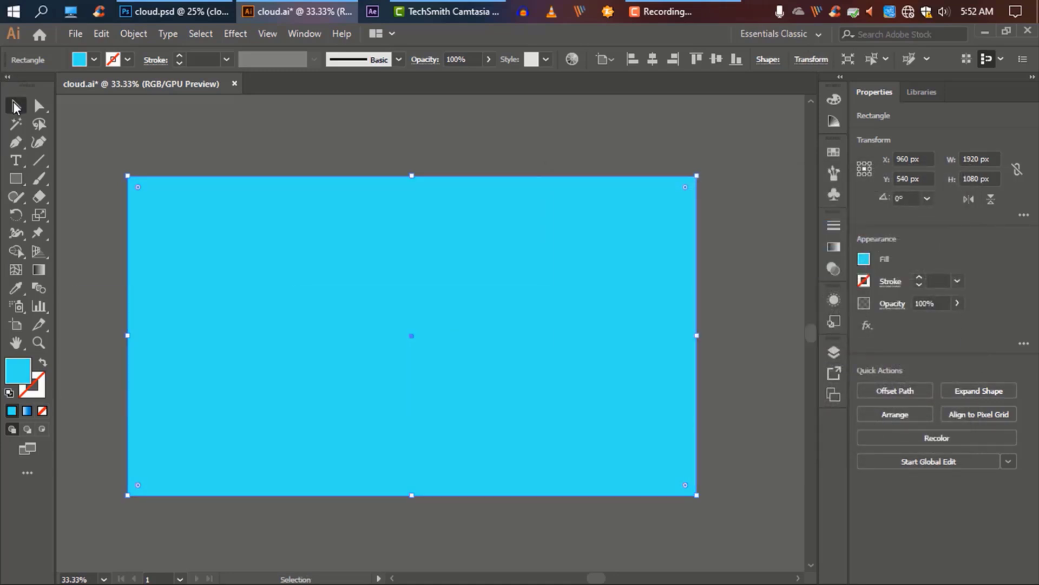
{"action": "right_click", "coordinate": [418, 376]}
{"action": "mouse_move", "coordinate": [457, 292]}
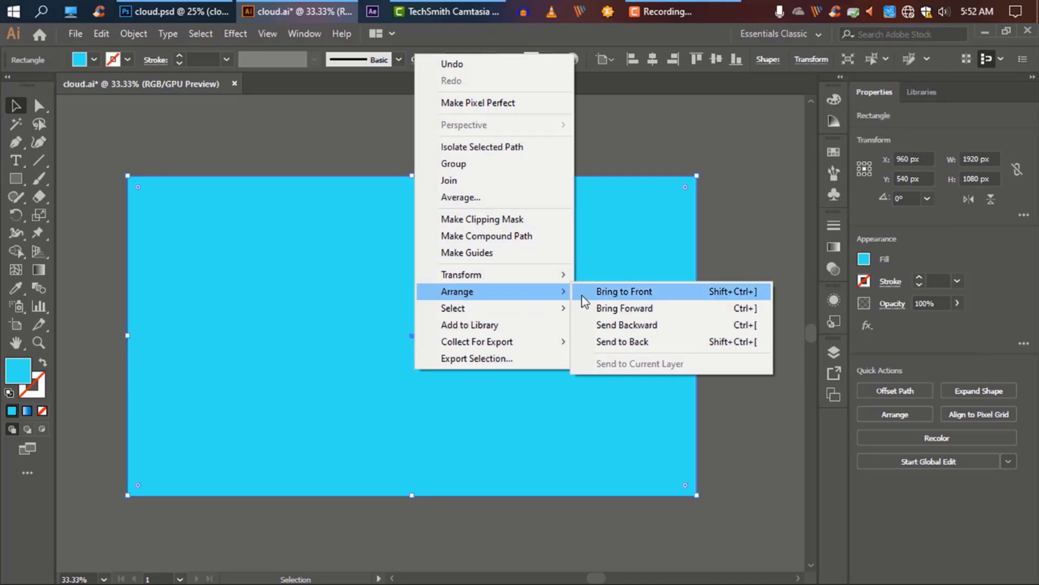
{"action": "left_click", "coordinate": [605, 326]}
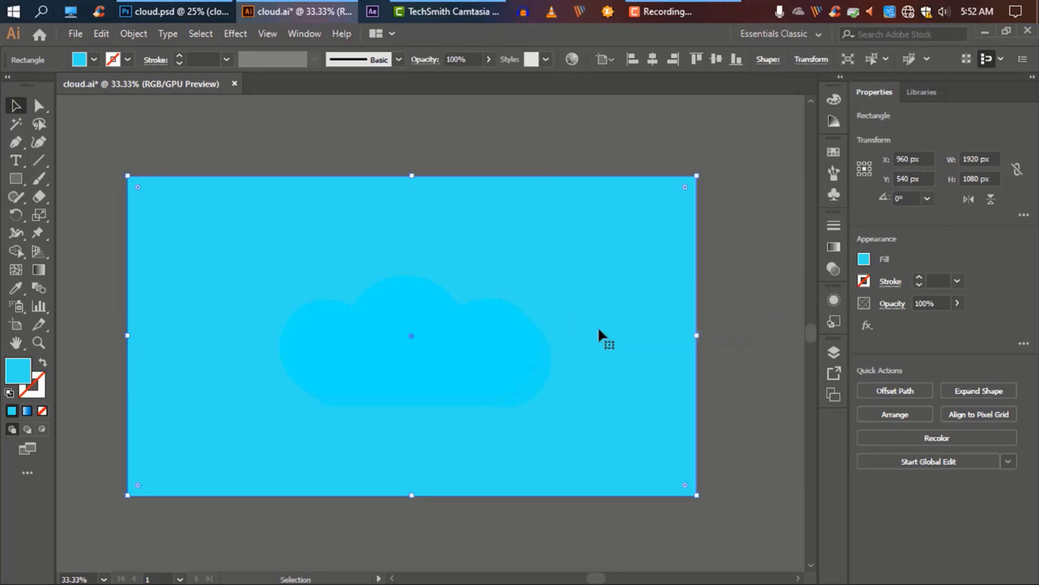
Step: Set the fill of the cloud group to white (#ffffff) and deselect it
{"action": "left_click", "coordinate": [466, 371]}
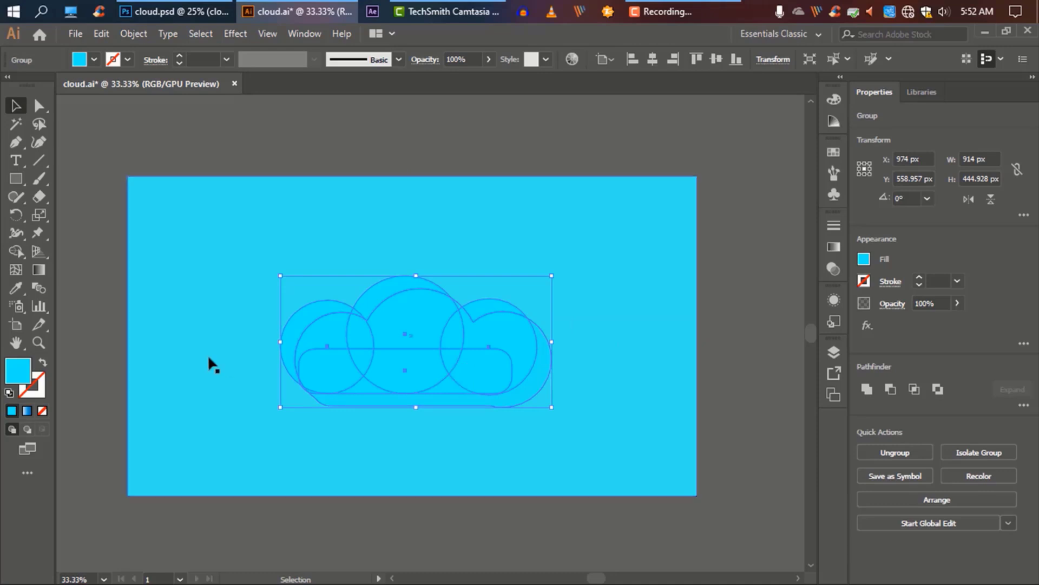
{"action": "double_click", "coordinate": [19, 372]}
{"action": "left_click_drag", "start_coordinate": [572, 241], "coordinate": [553, 208]}
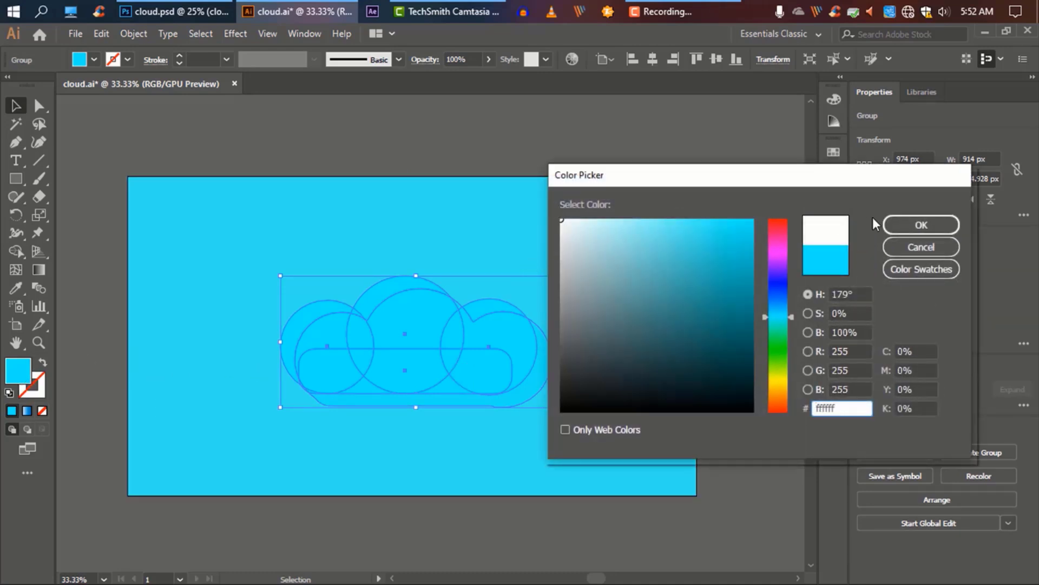
{"action": "left_click", "coordinate": [890, 225]}
{"action": "left_click", "coordinate": [763, 325]}
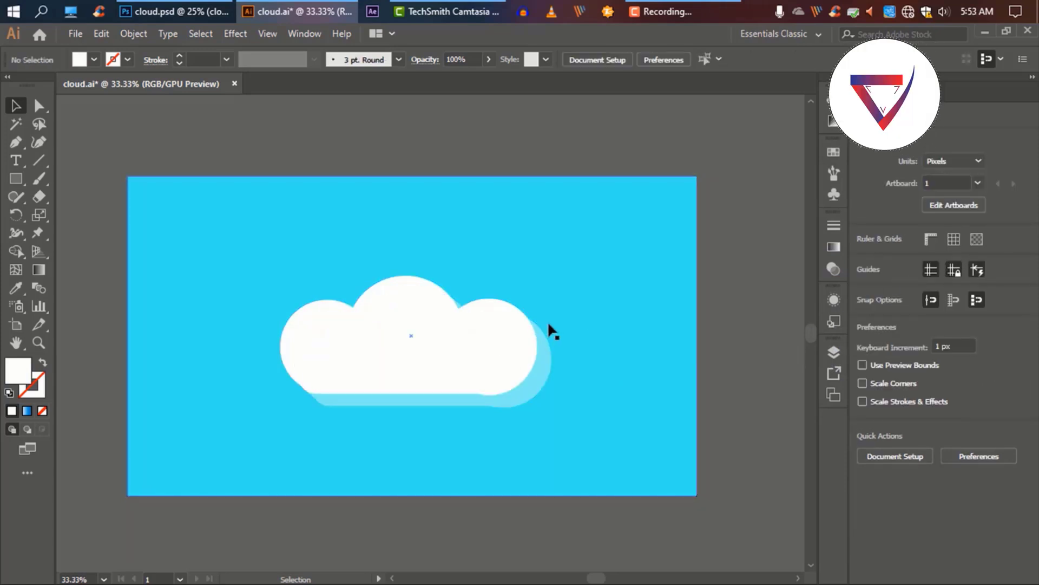
Step: Enlarge the white cloud group slightly from its upper-right corner and nudge it a little to the left
{"action": "left_click", "coordinate": [511, 342]}
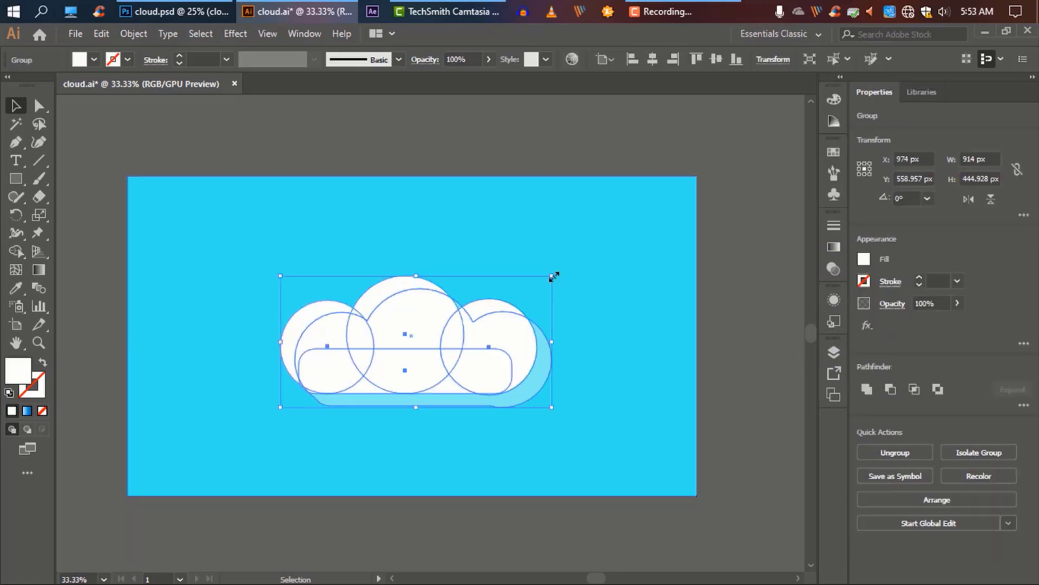
{"action": "left_click_drag", "start_coordinate": [554, 277], "coordinate": [571, 264]}
{"action": "mouse_move", "coordinate": [447, 326]}
{"action": "left_mouse_down"}
{"action": "mouse_move", "coordinate": [441, 339]}
{"action": "mouse_move", "coordinate": [443, 327]}
{"action": "left_mouse_up"}
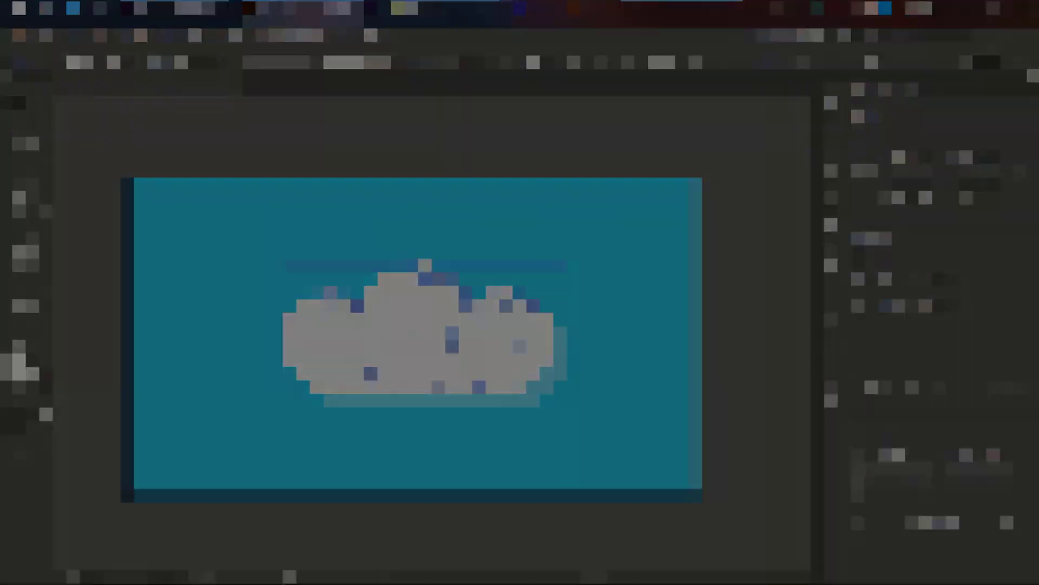